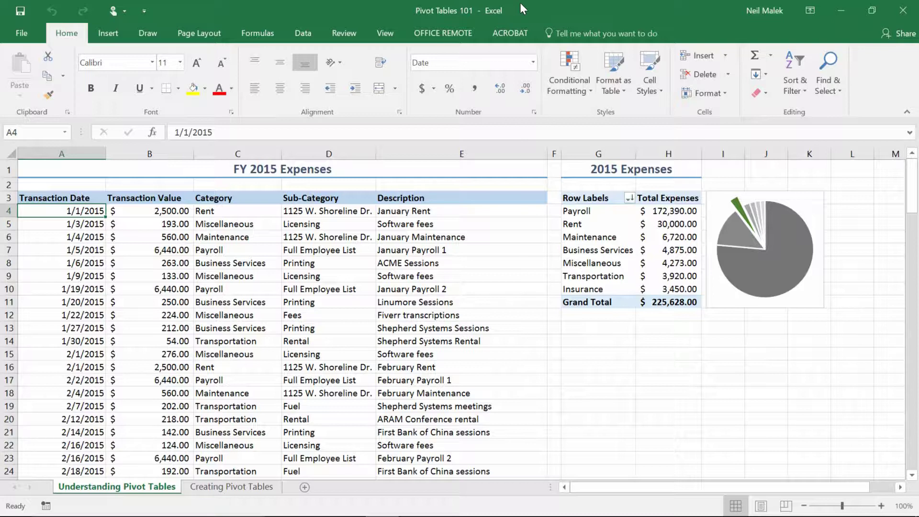
Step: Examine the Transaction Value column of the FY 2015 expenses list and the category totals in the 2015 Expenses pivot table
drag(178, 199, 173, 394)
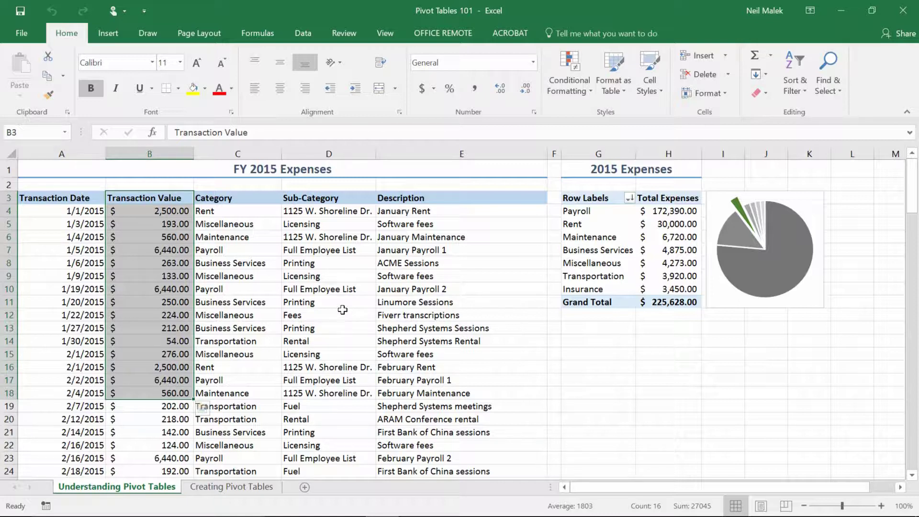
click(263, 263)
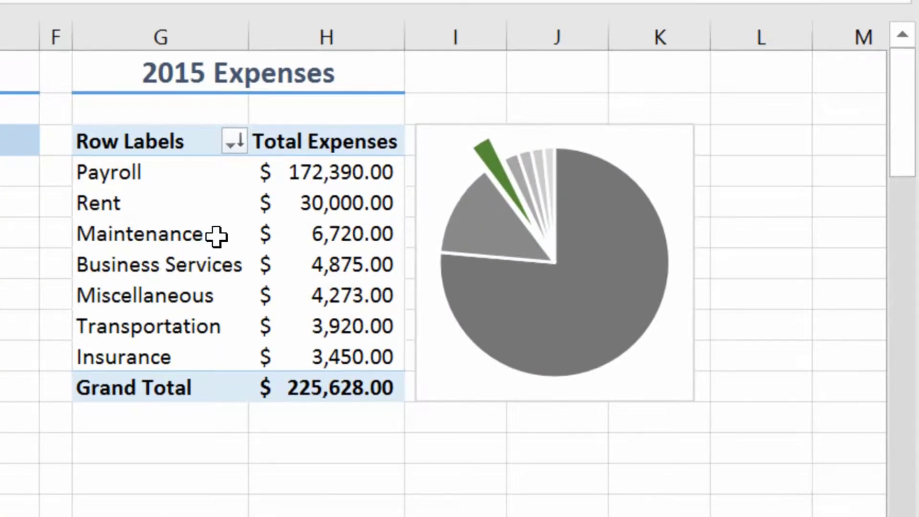
drag(316, 173, 354, 370)
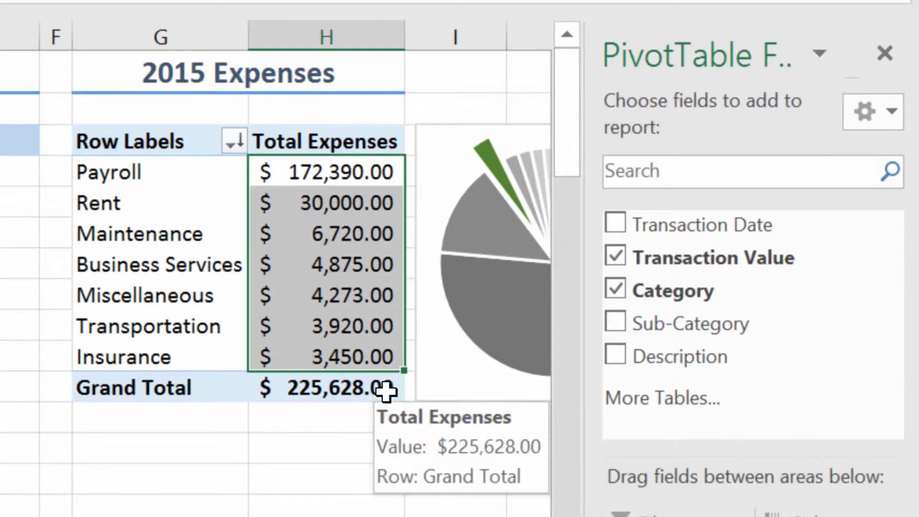
click(888, 54)
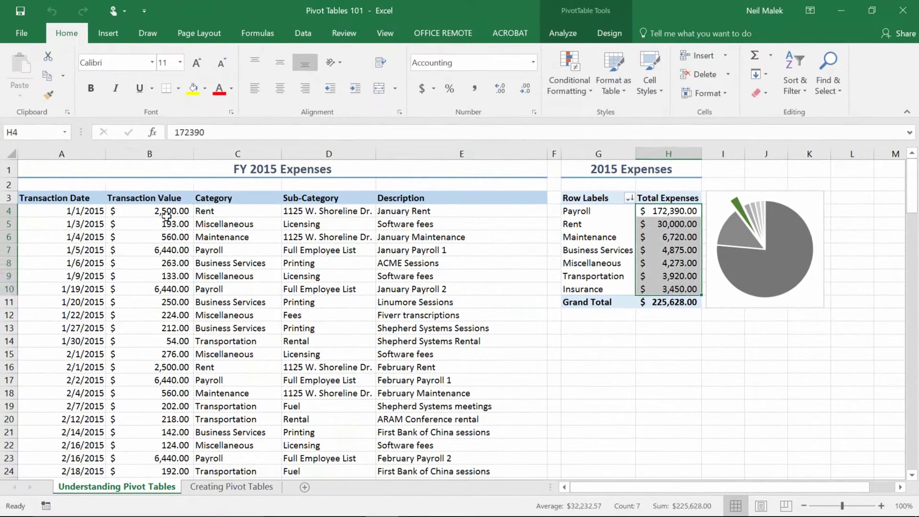
drag(149, 210, 168, 341)
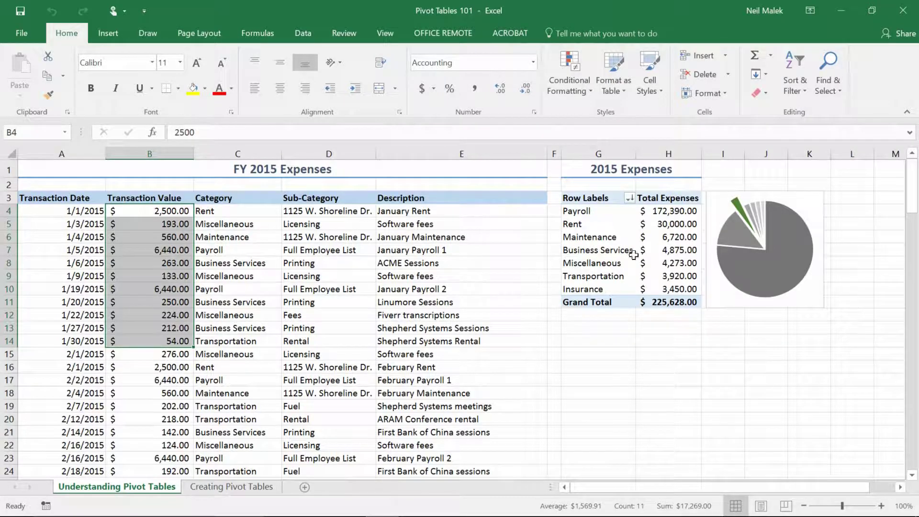
drag(665, 218, 645, 286)
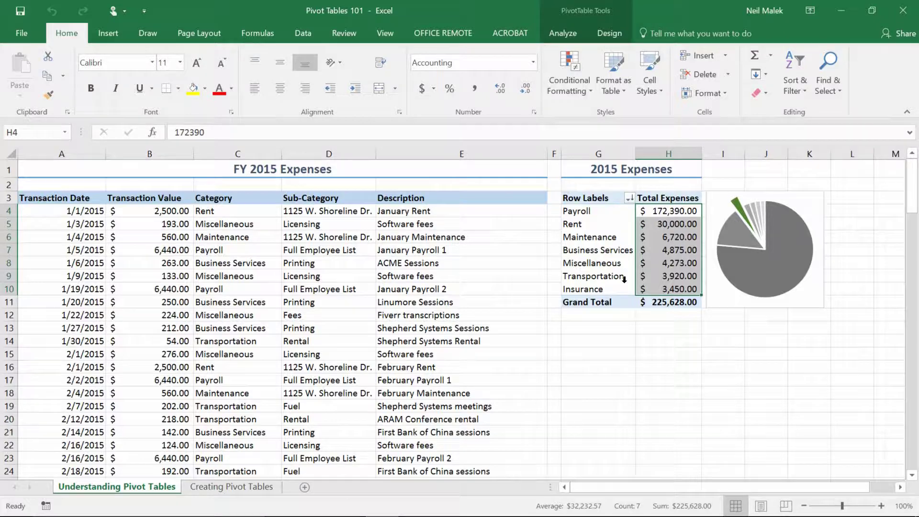
click(618, 245)
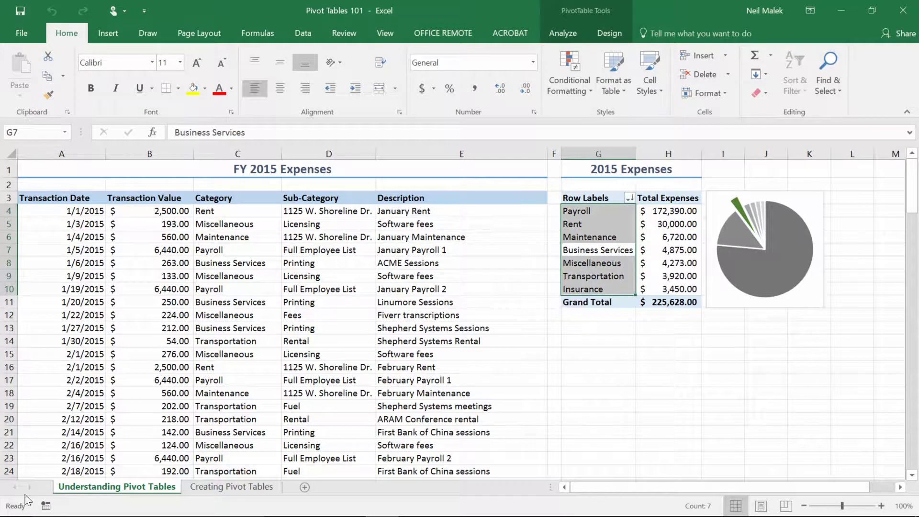
Step: Examine the Property Sales data on the Creating Pivot Tables sheet, including sale price, property type, region, lead agent and cost columns
click(190, 488)
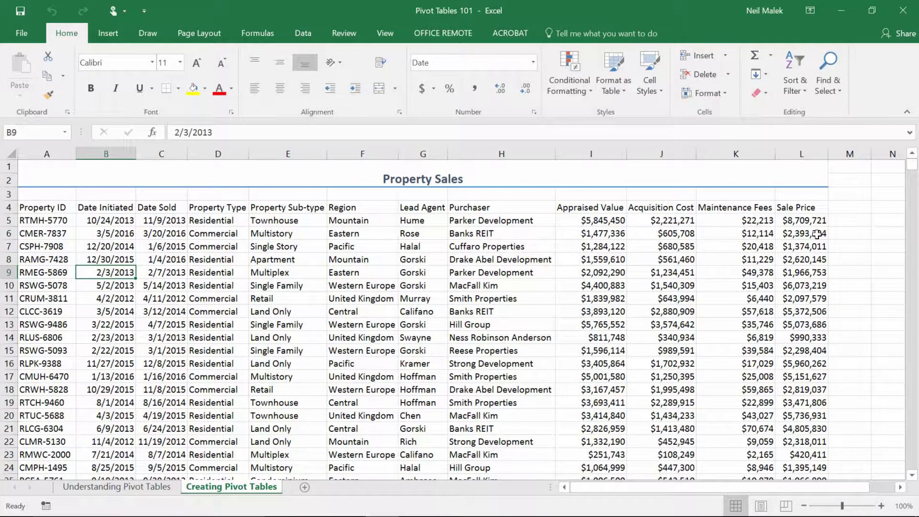
drag(804, 211, 790, 396)
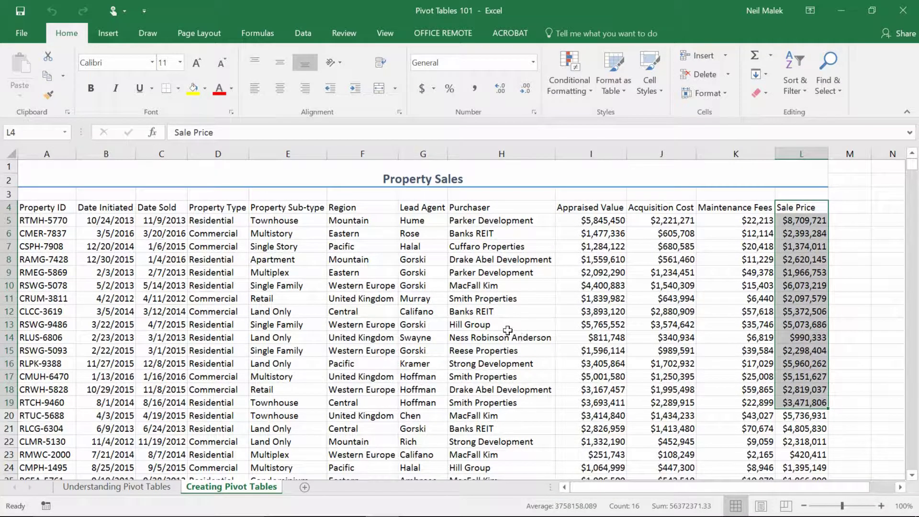
drag(224, 208, 210, 352)
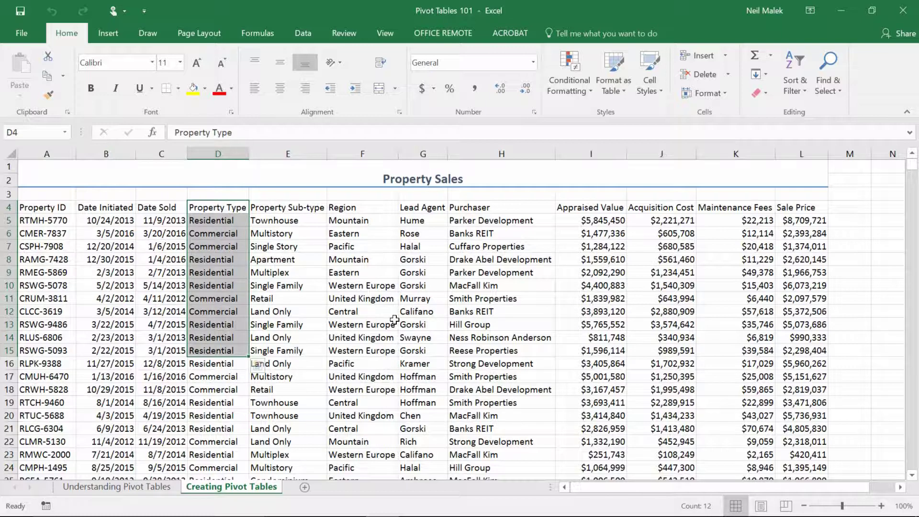
click(238, 223)
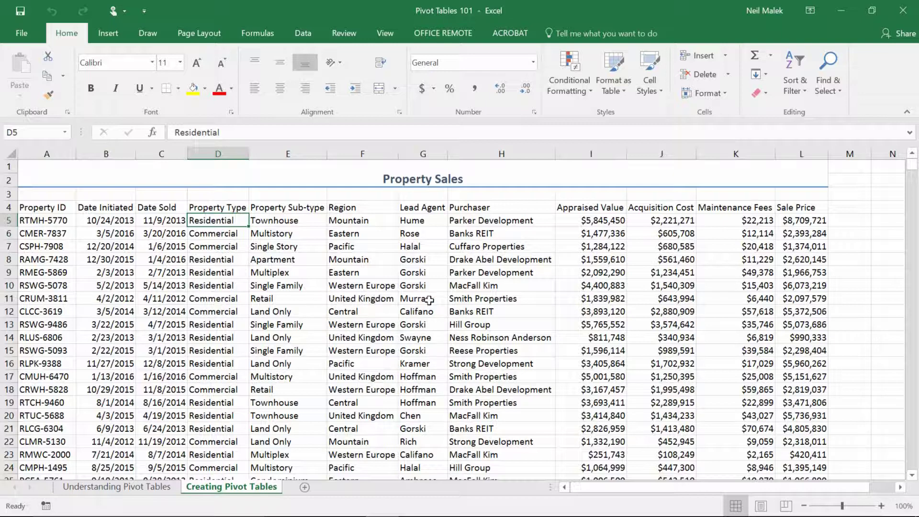
drag(584, 205, 583, 357)
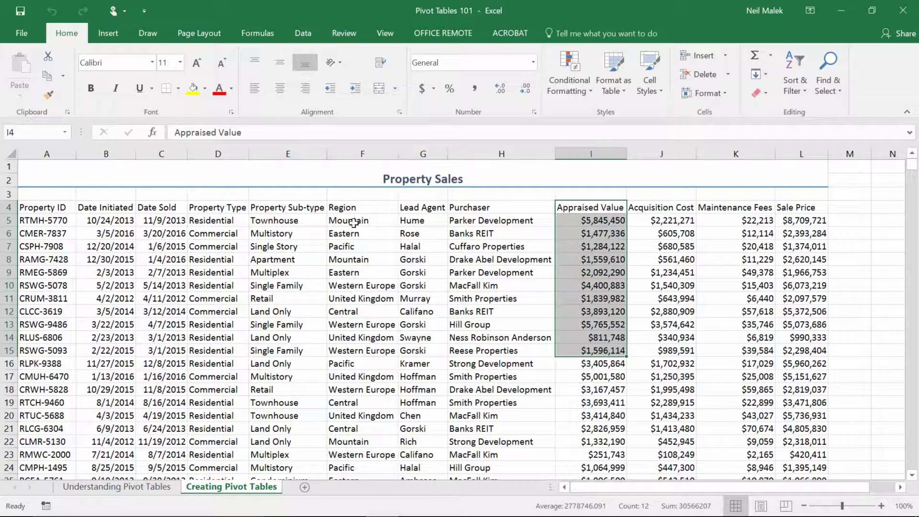
drag(355, 209, 362, 373)
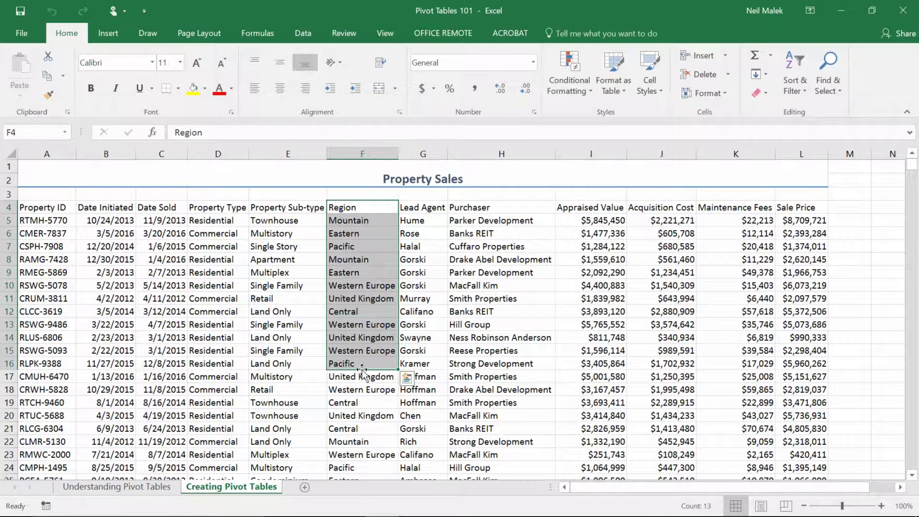
drag(728, 212, 727, 360)
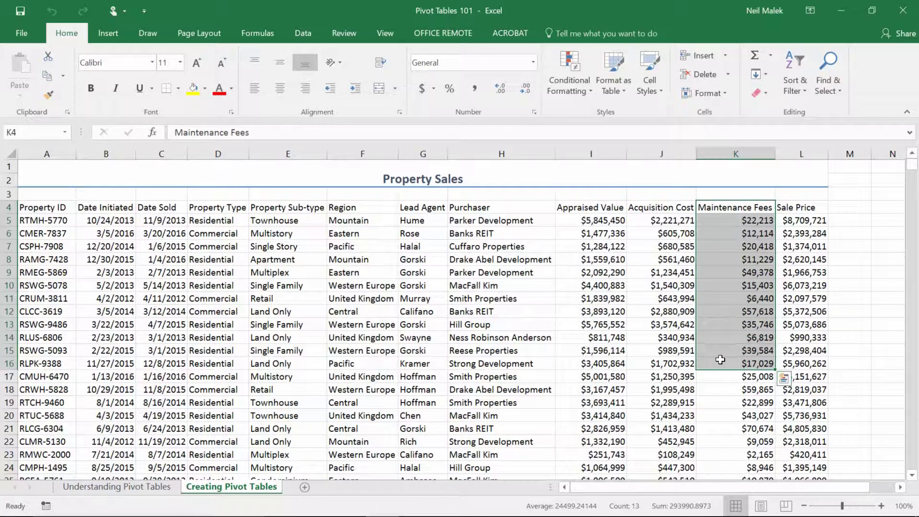
drag(422, 208, 430, 342)
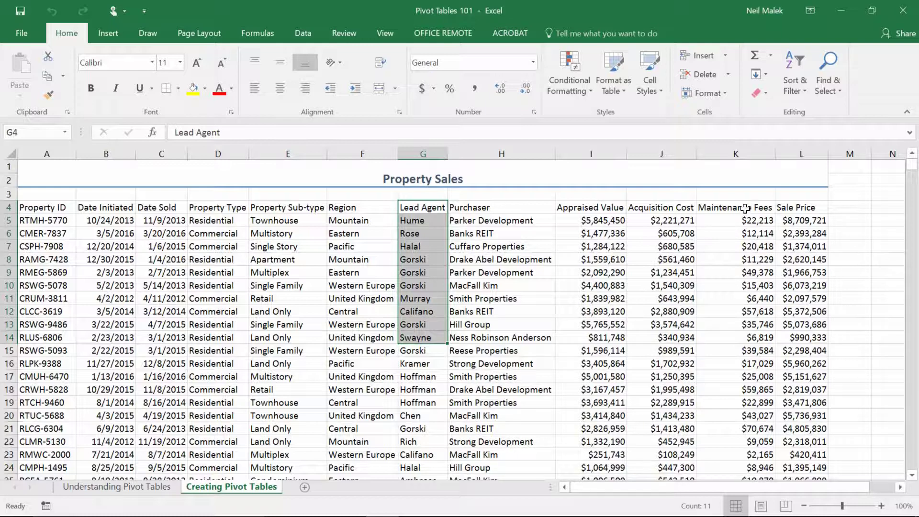
click(667, 205)
drag(666, 218, 670, 339)
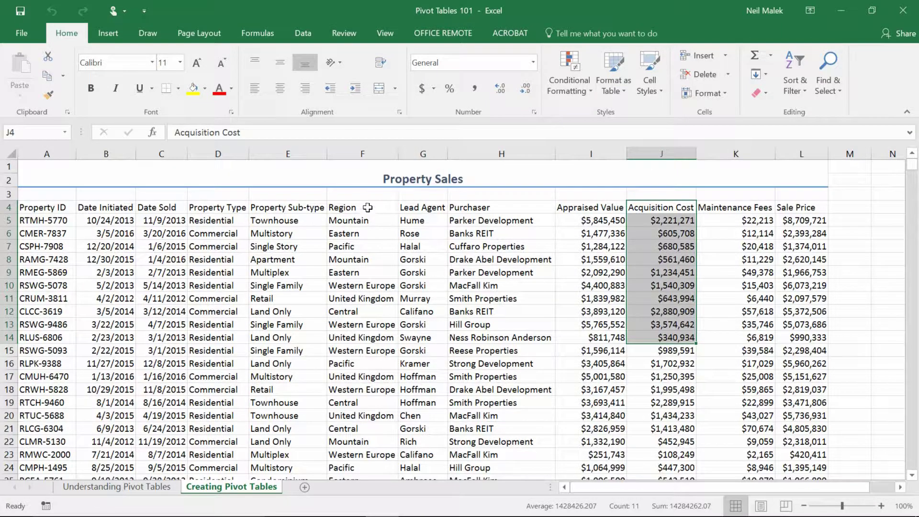
drag(367, 208, 354, 333)
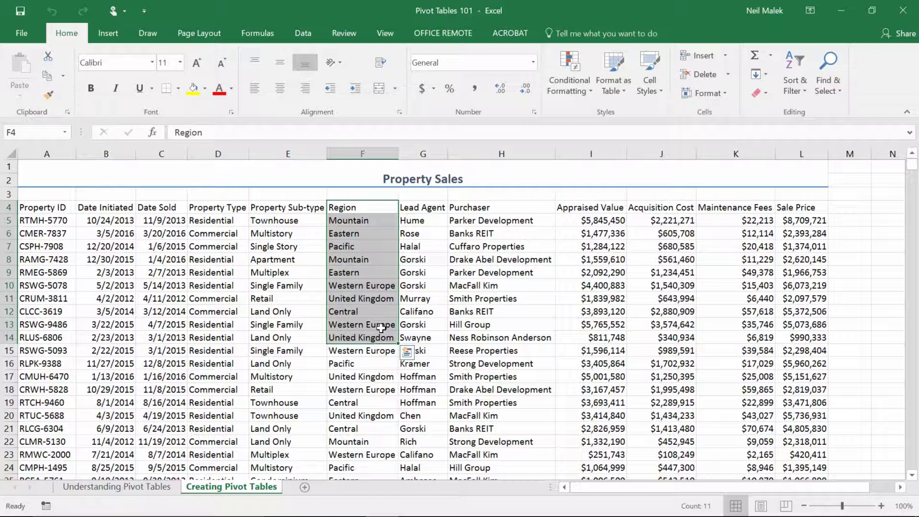
click(307, 237)
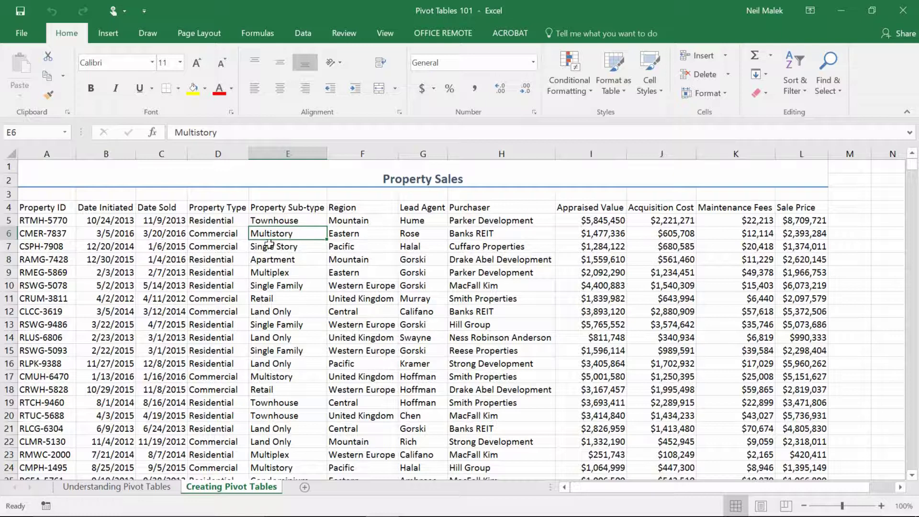
drag(43, 209, 811, 411)
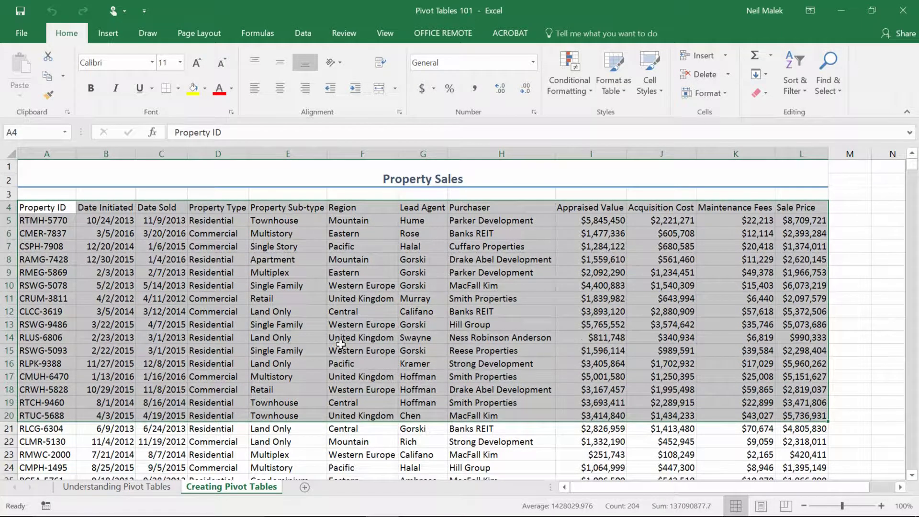
Step: Create a pivot table on a new worksheet from the Property Sales range A4:L927
click(279, 232)
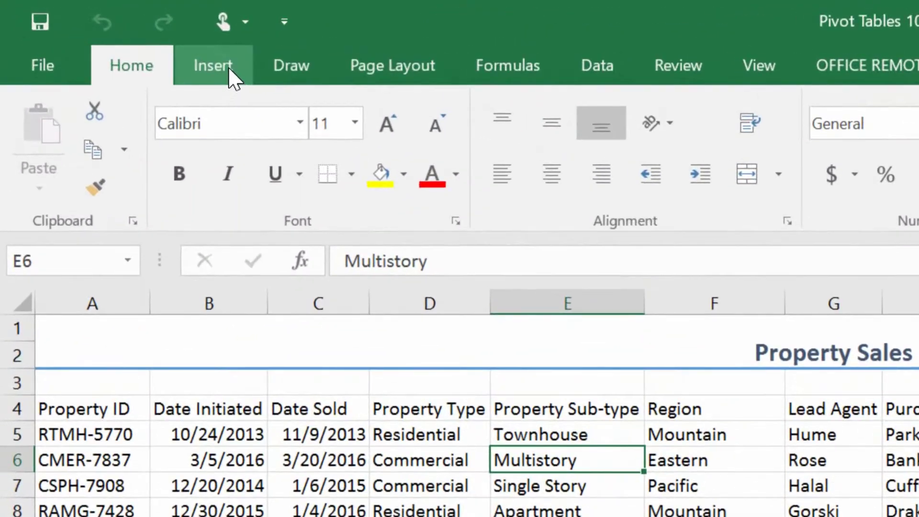
click(220, 68)
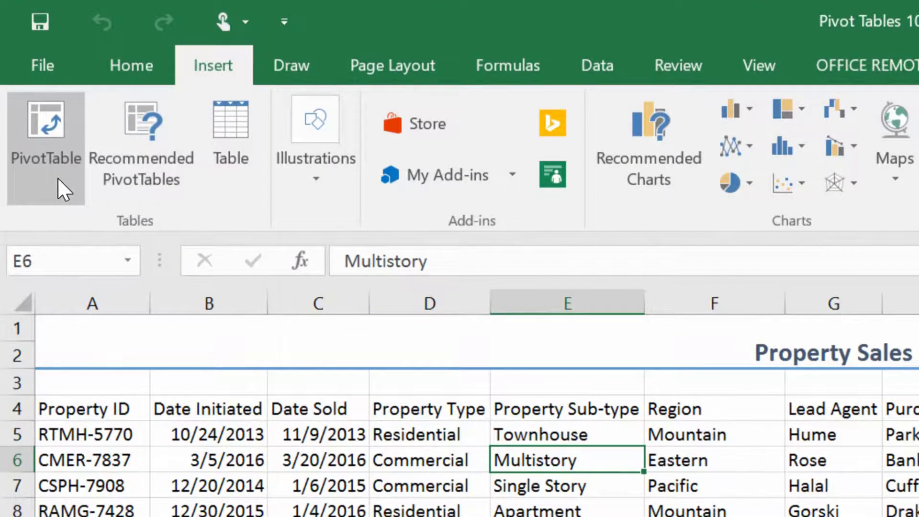
click(42, 157)
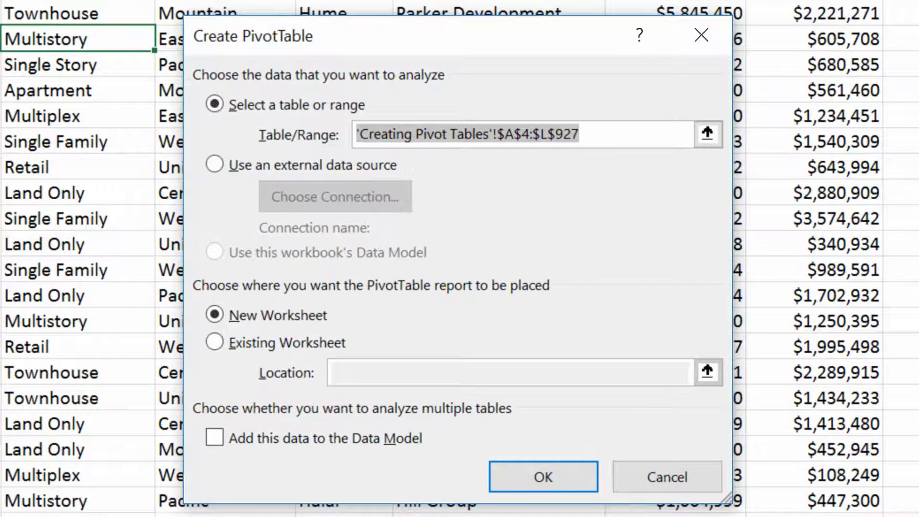
scroll(91, 259, up, 1)
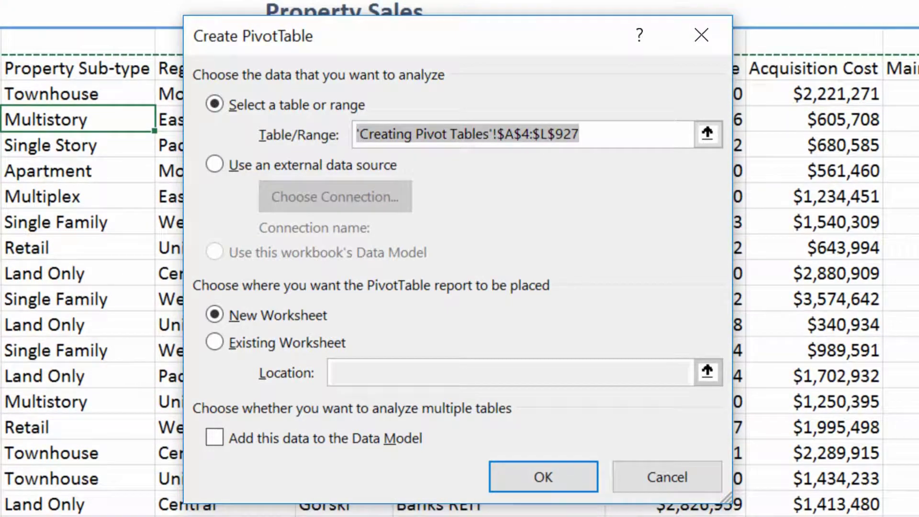
scroll(837, 37, down, 4)
scroll(837, 37, down, 2)
scroll(837, 37, up, 2)
scroll(838, 37, up, 4)
click(544, 478)
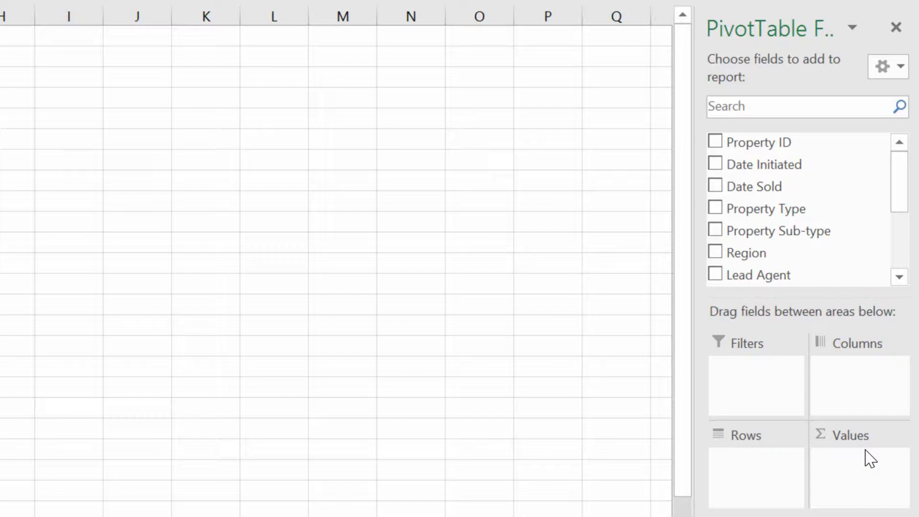
Step: Add the Acquisition Cost field to the pivot table's Values area
drag(900, 202, 905, 253)
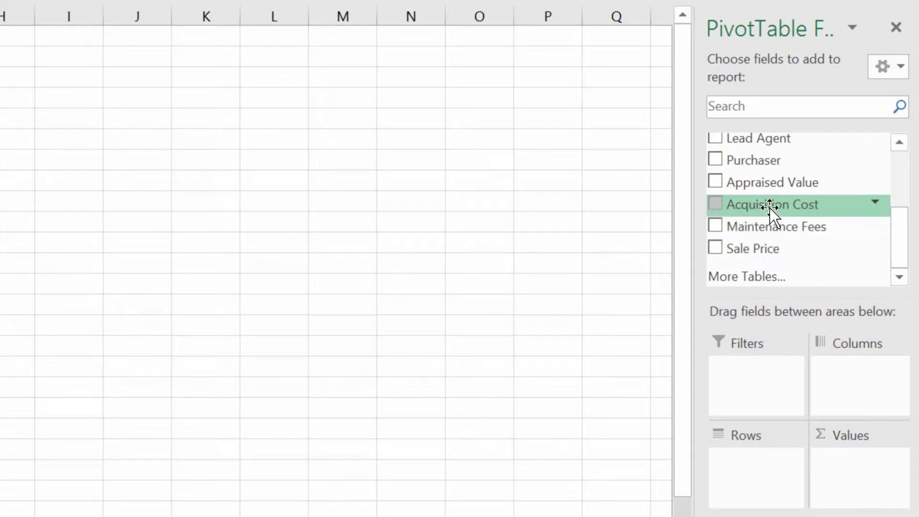
drag(770, 207, 864, 470)
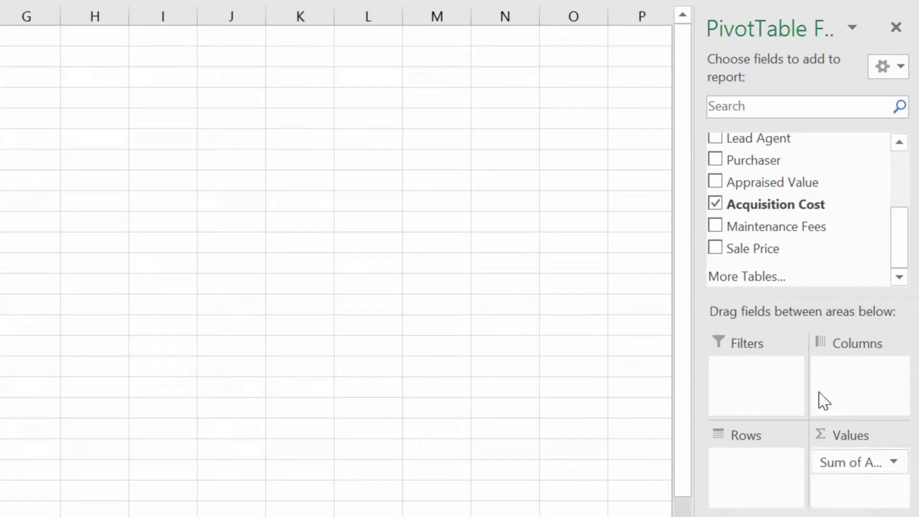
Step: Remove the Acquisition Cost field from the pivot table and add it back, twice in a row
click(716, 205)
click(716, 205)
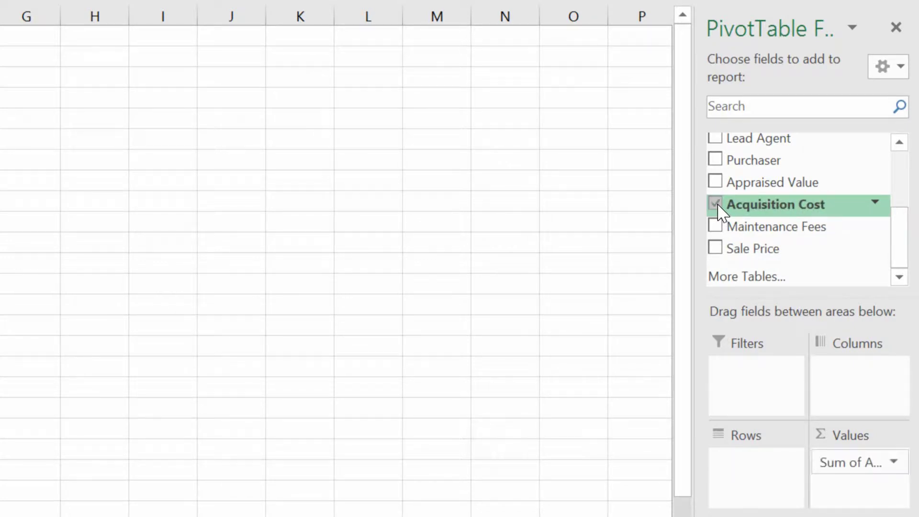
click(716, 204)
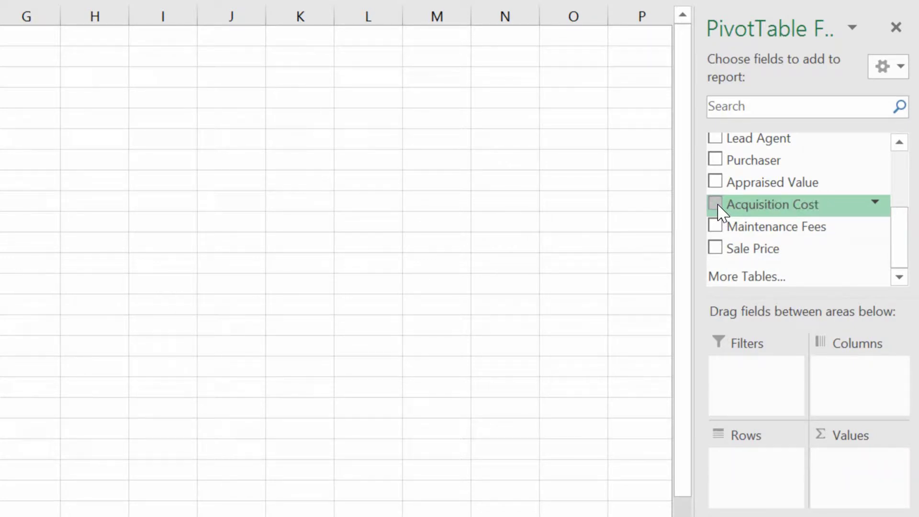
click(717, 206)
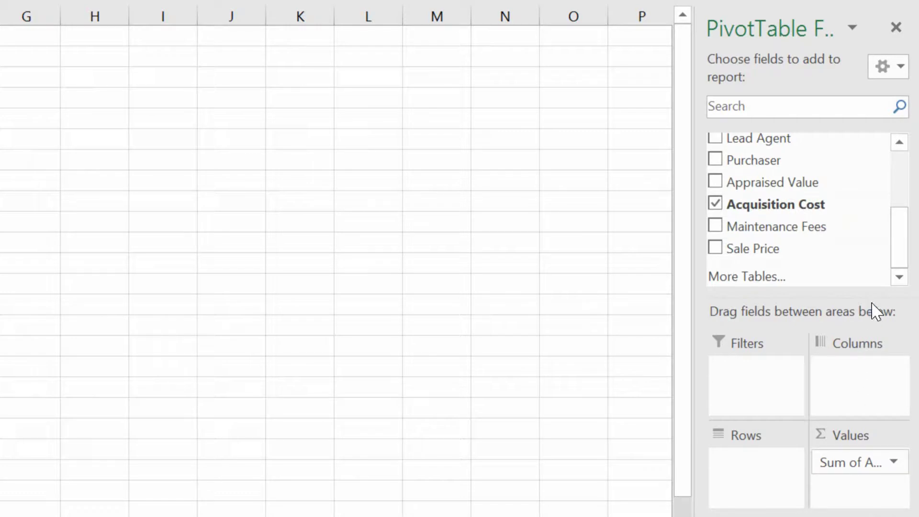
Step: Add the Region field to the pivot table's Rows area
drag(903, 249, 903, 206)
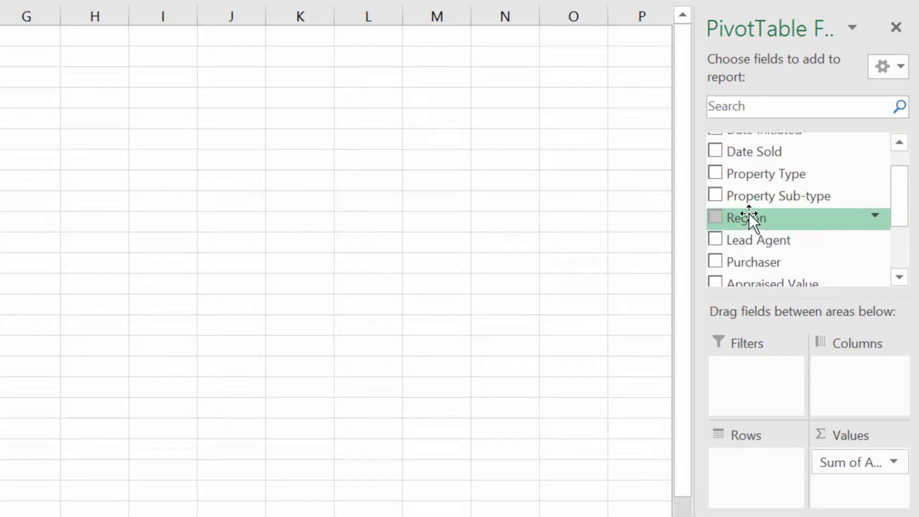
drag(746, 221, 749, 469)
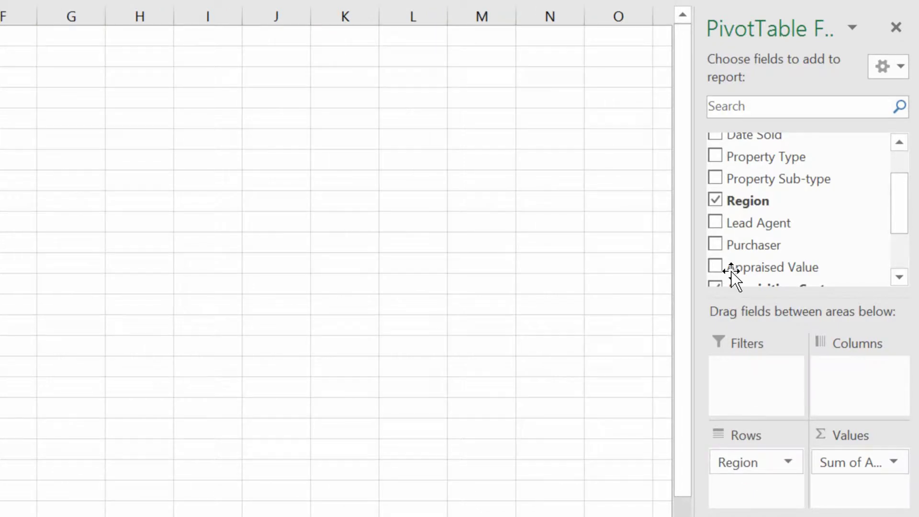
click(715, 207)
click(716, 211)
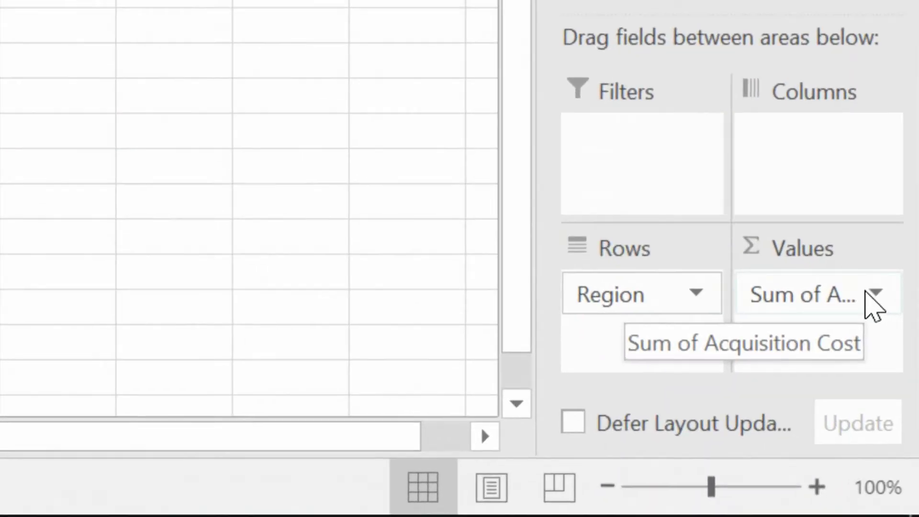
Step: Give the Acquisition Cost value field the custom name Total Acquisition Costs in its Value Field Settings
click(897, 402)
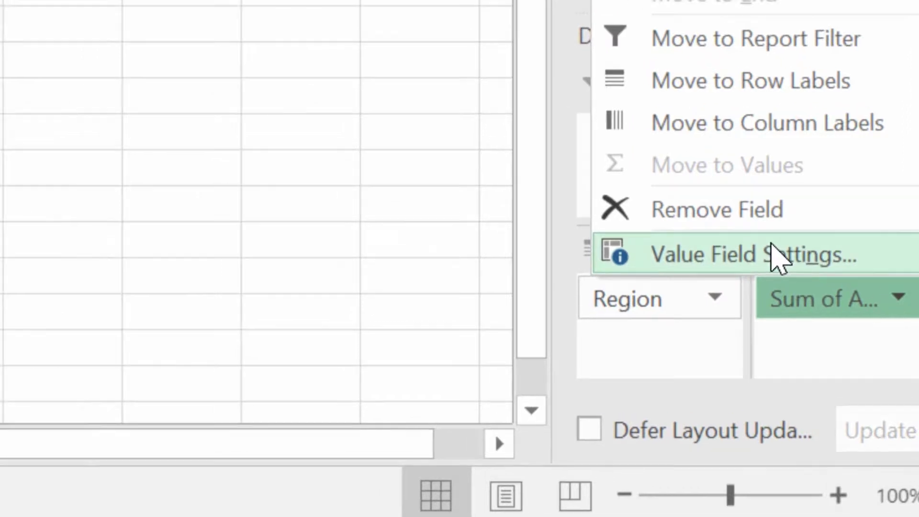
click(775, 244)
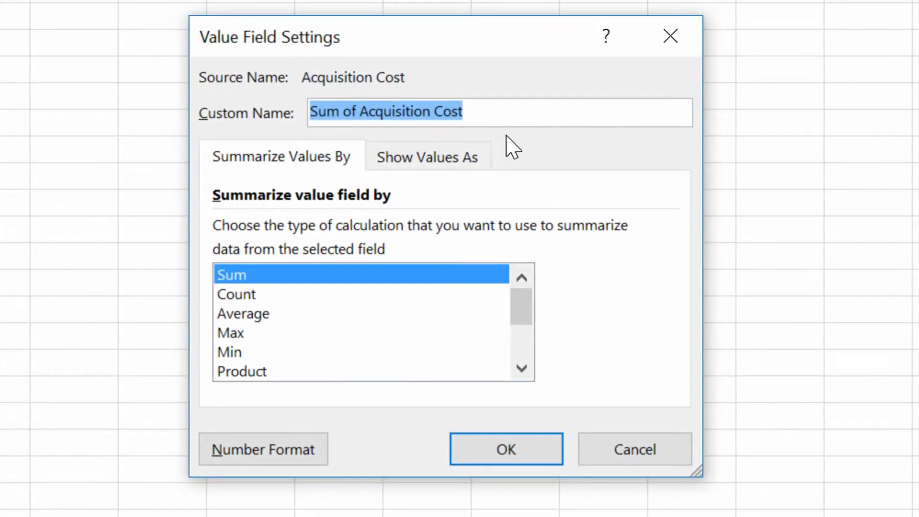
text(Total Acq)
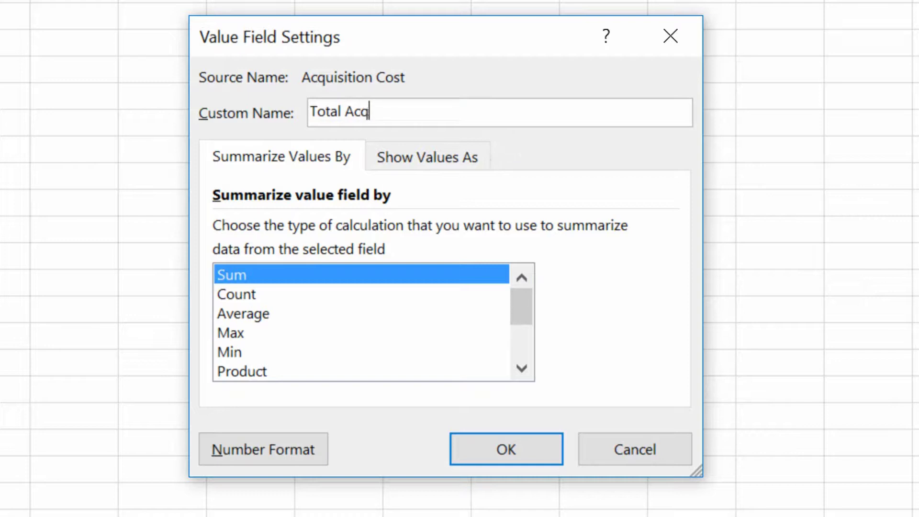
text(uisition Csts)
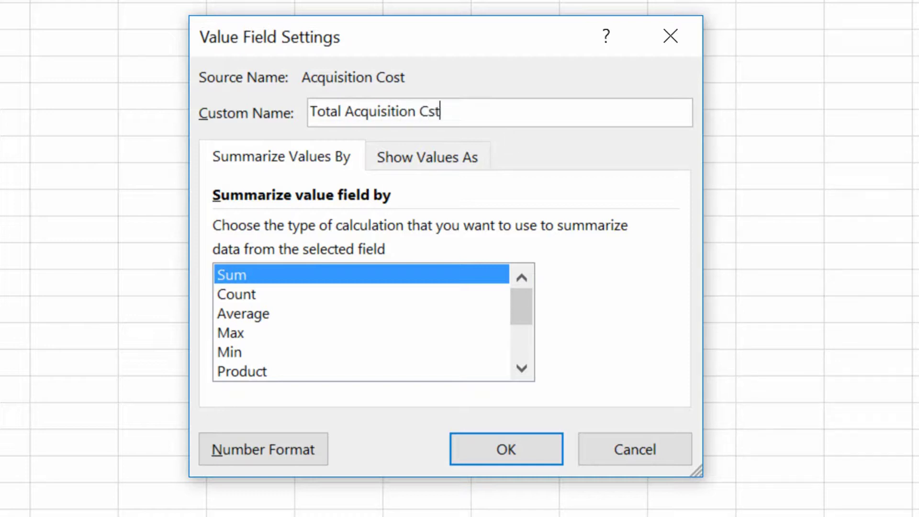
key(BackSpace)
key(BackSpace)
key(BackSpace)
text(osts)
Step: Apply the Accounting number format to the Total Acquisition Costs field and accept the field settings
click(277, 457)
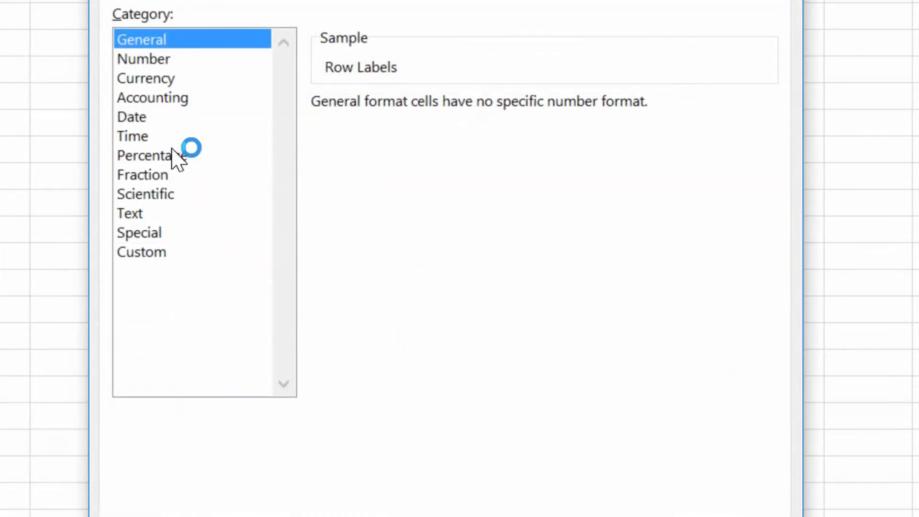
click(167, 100)
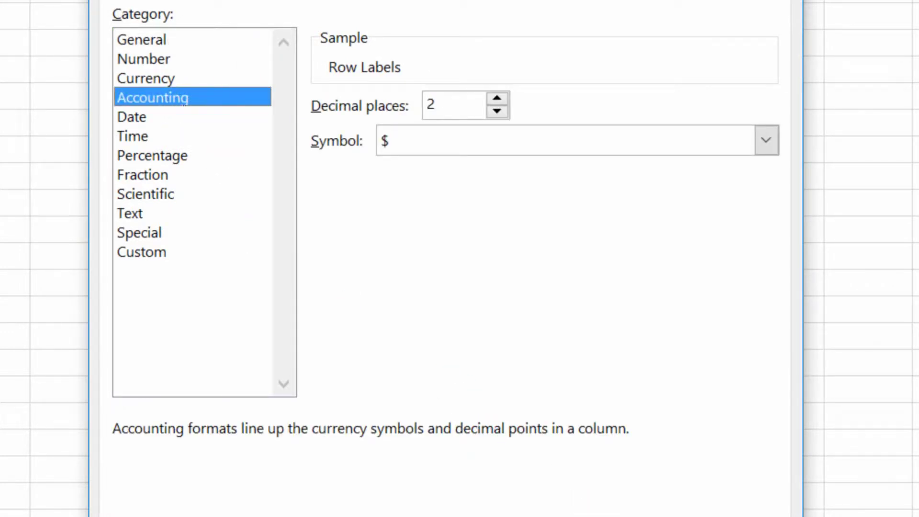
key(Return)
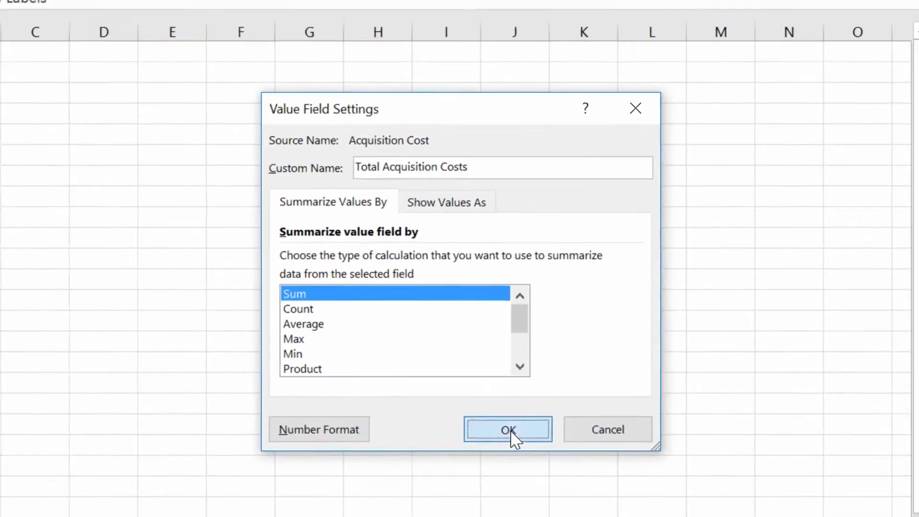
click(512, 447)
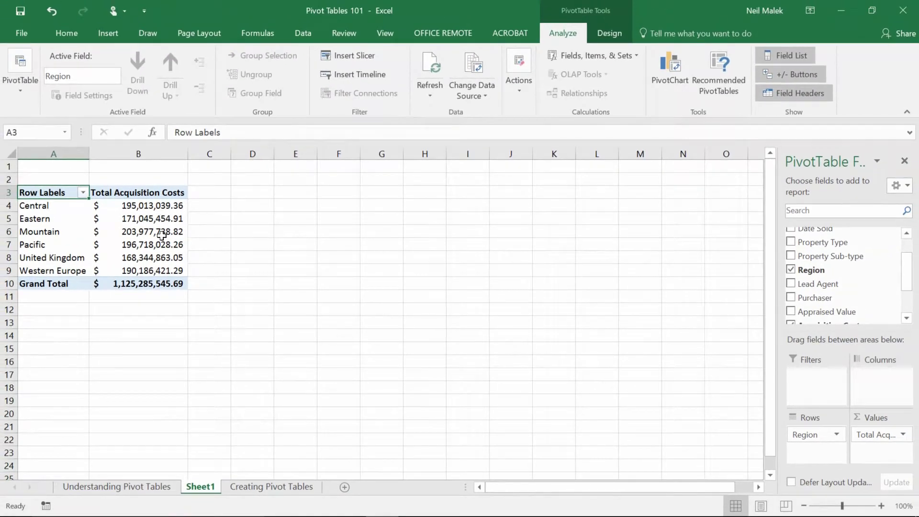
Step: Sort the regions by Total Acquisition Costs from largest to smallest and highlight the highest and lowest region rows
mouse_move(157, 266)
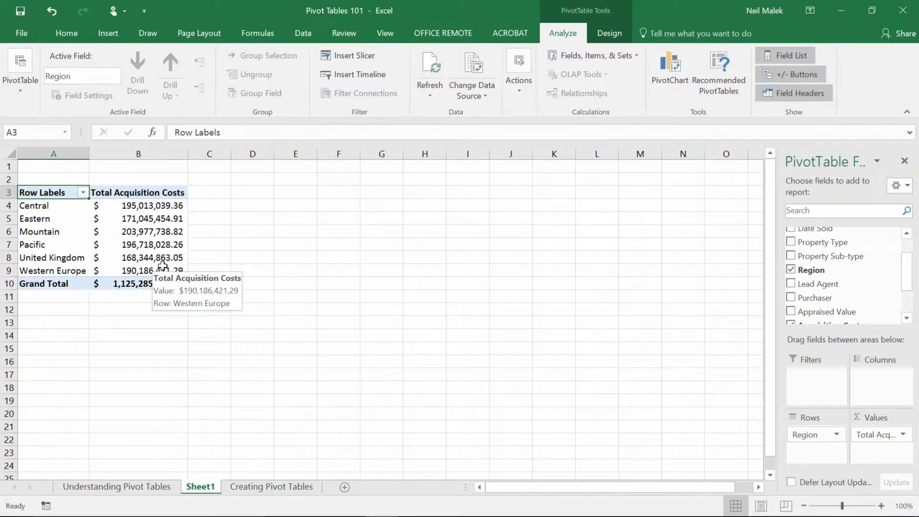
click(160, 219)
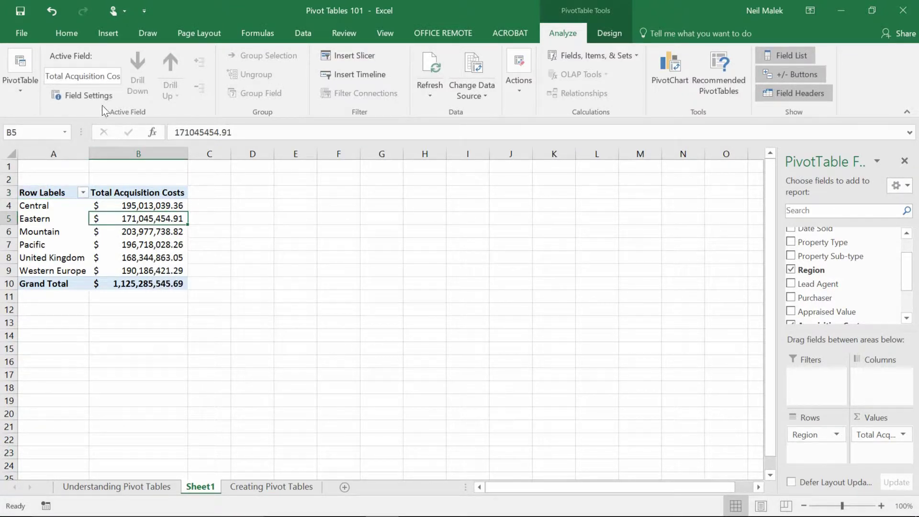
click(303, 33)
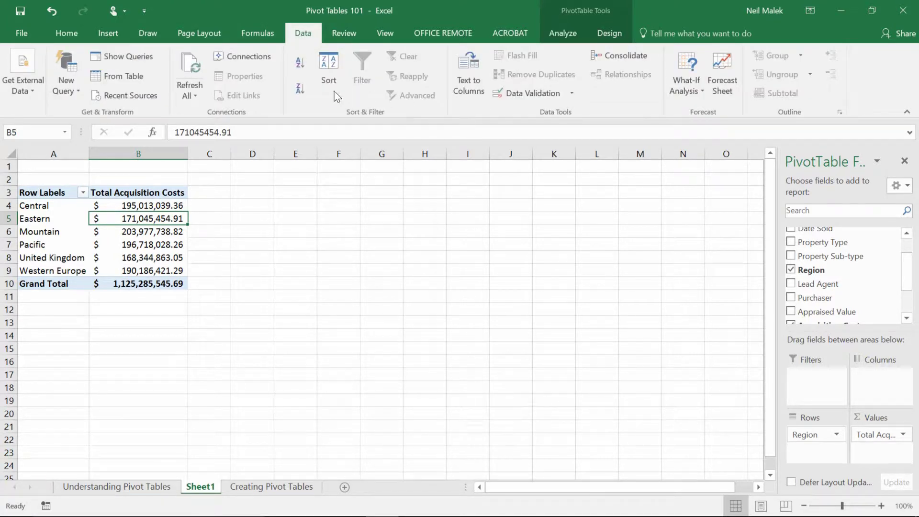
click(300, 90)
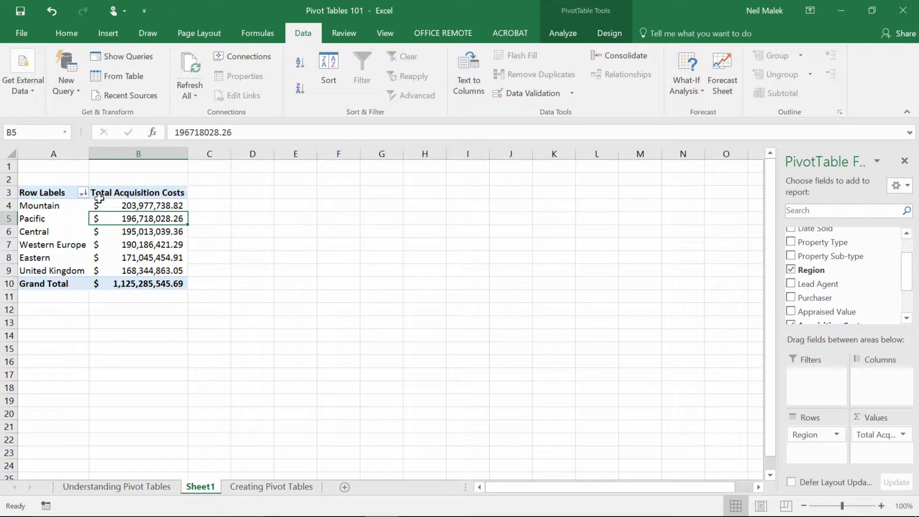
drag(66, 207, 158, 209)
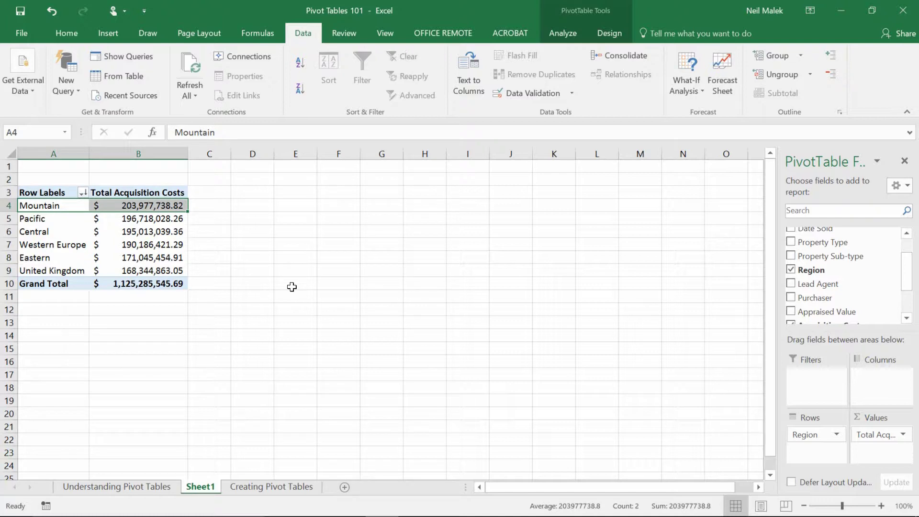
drag(68, 271, 185, 271)
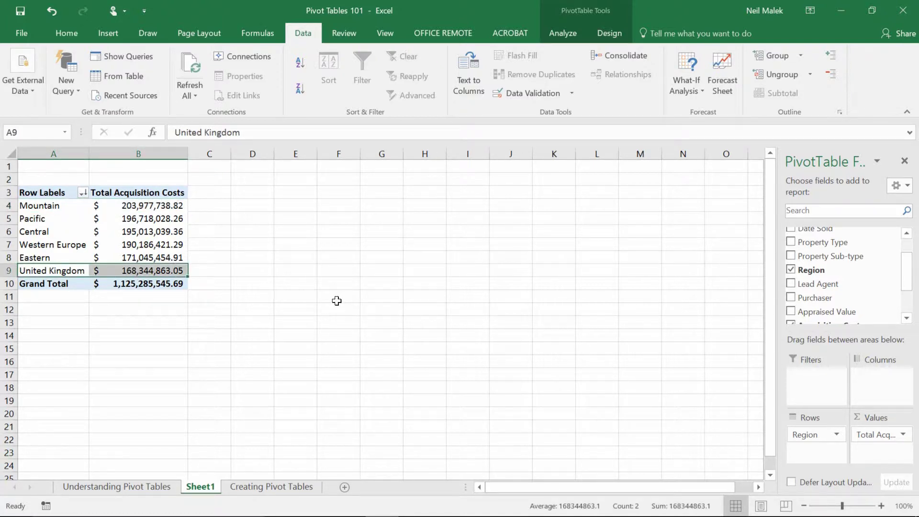
click(158, 219)
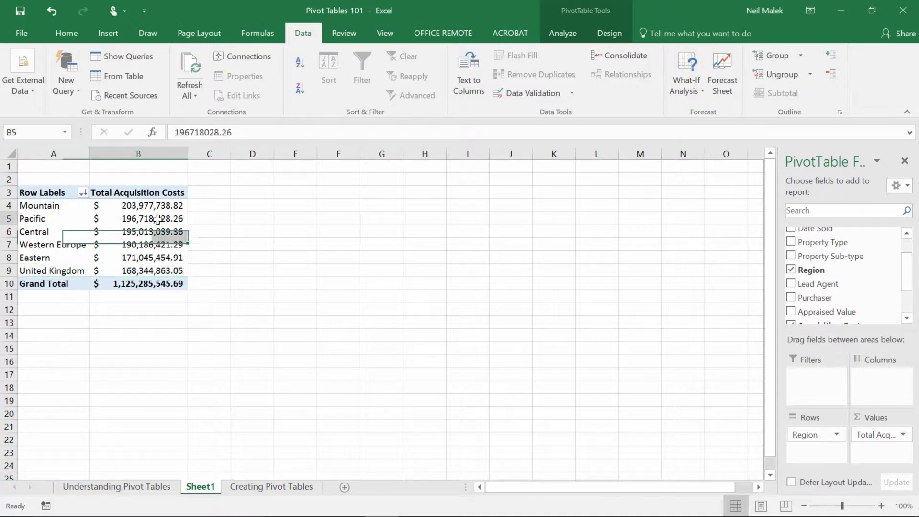
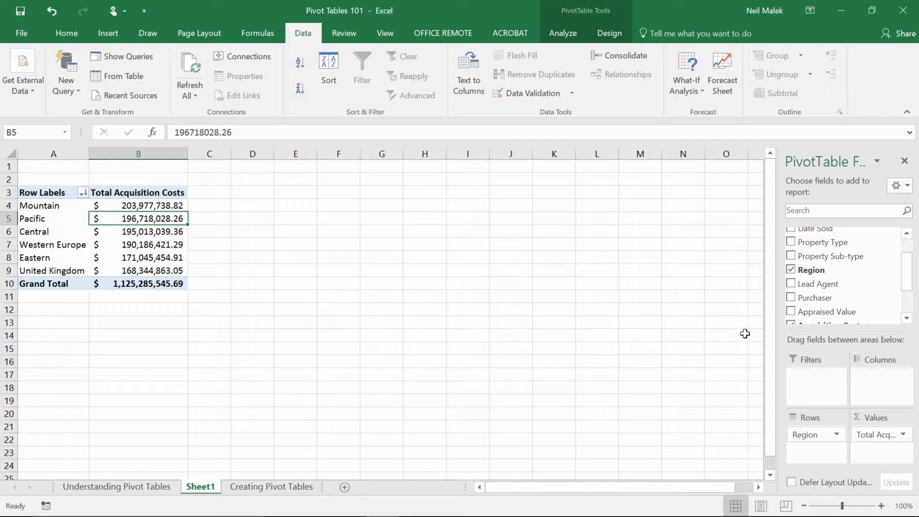
Step: Clear the pivot table by removing the Region and Acquisition Cost fields
click(790, 269)
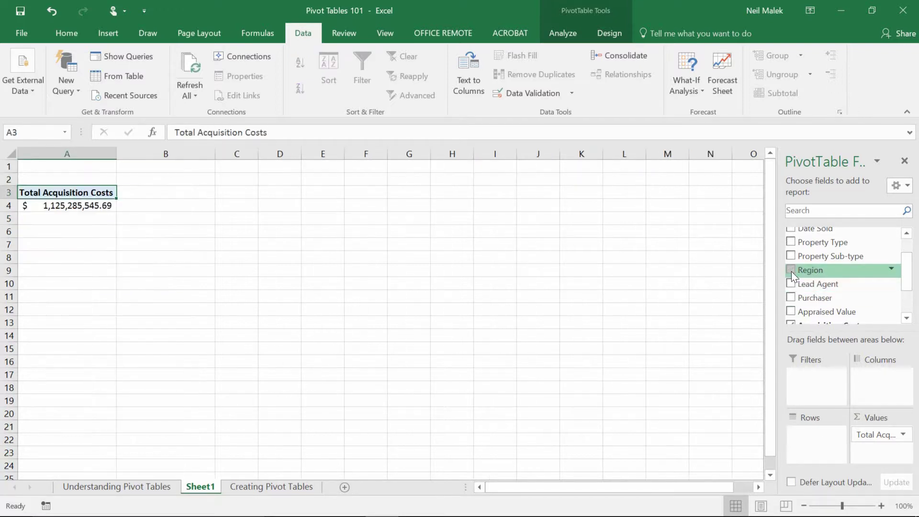
scroll(905, 292, down, 2)
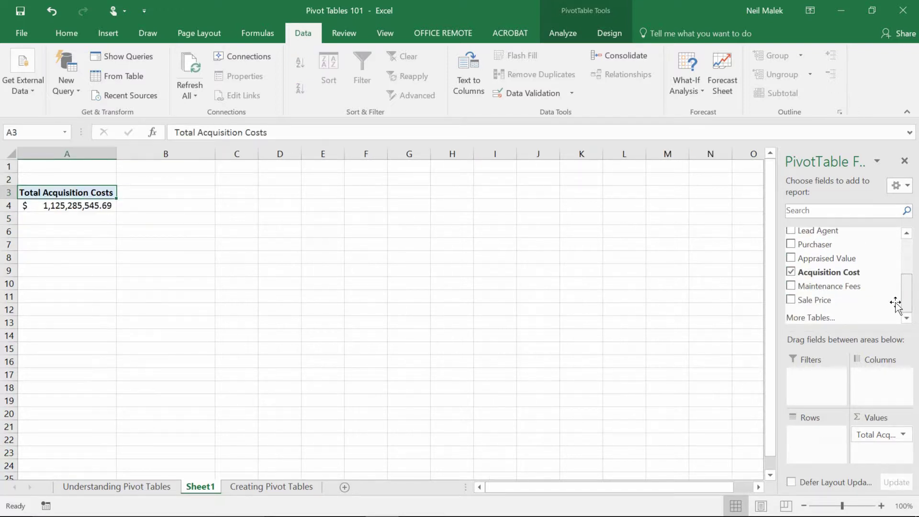
click(791, 272)
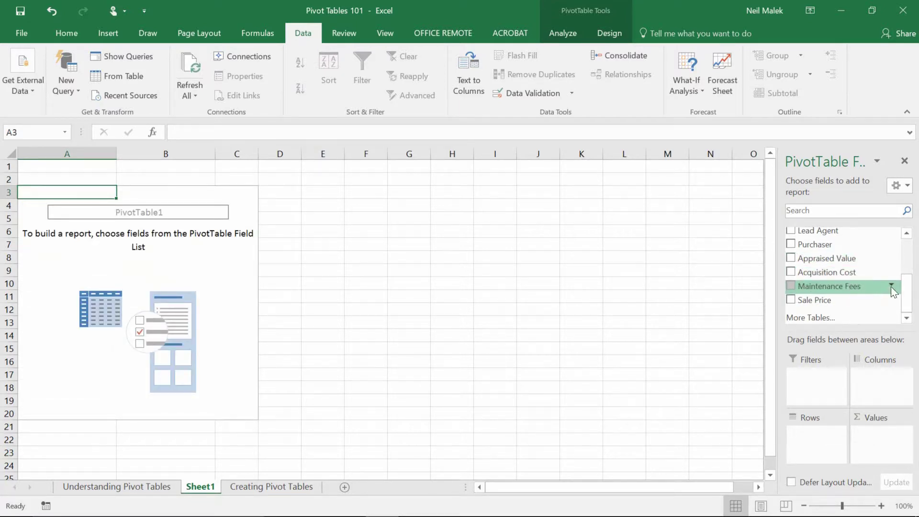
scroll(908, 301, up, 2)
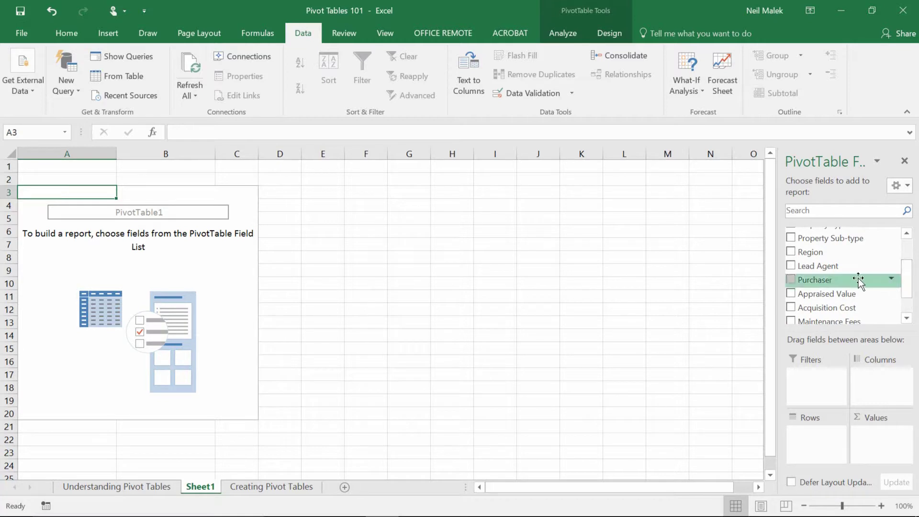
Step: Add the Lead Agent field to the pivot table's rows and the Sale Price field to its values
click(791, 266)
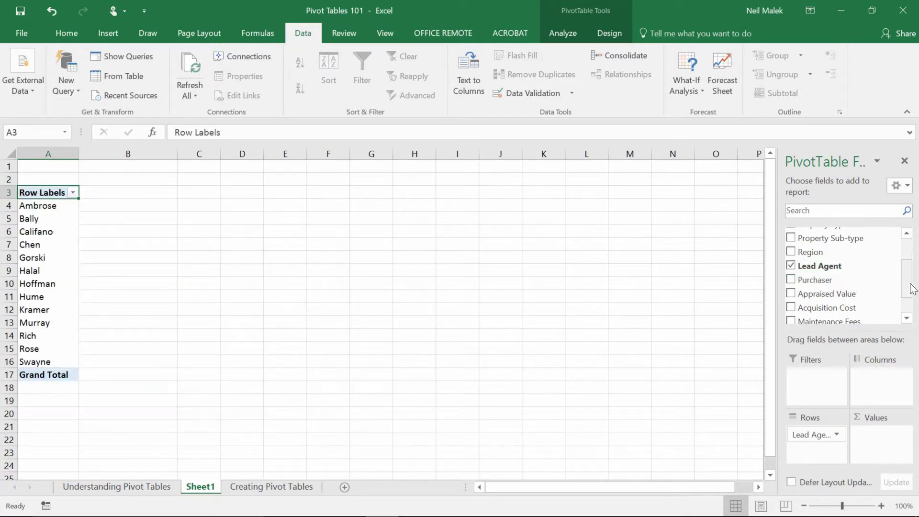
scroll(910, 290, down, 2)
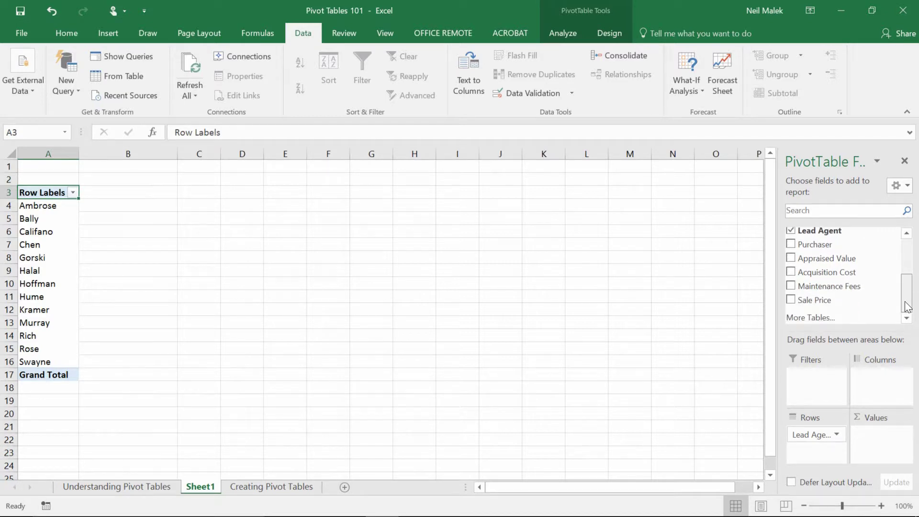
click(790, 300)
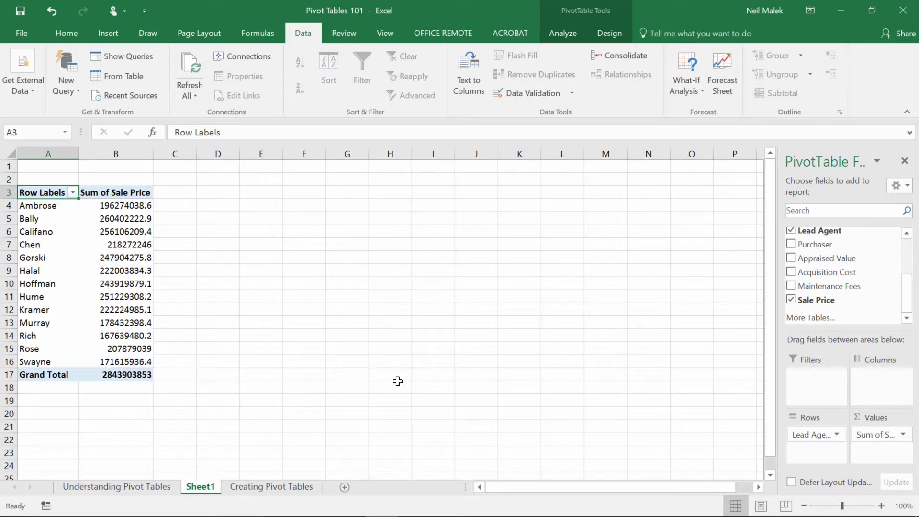
Step: Give the Sale Price value field the custom name Total Sales in its Value Field Settings
click(903, 435)
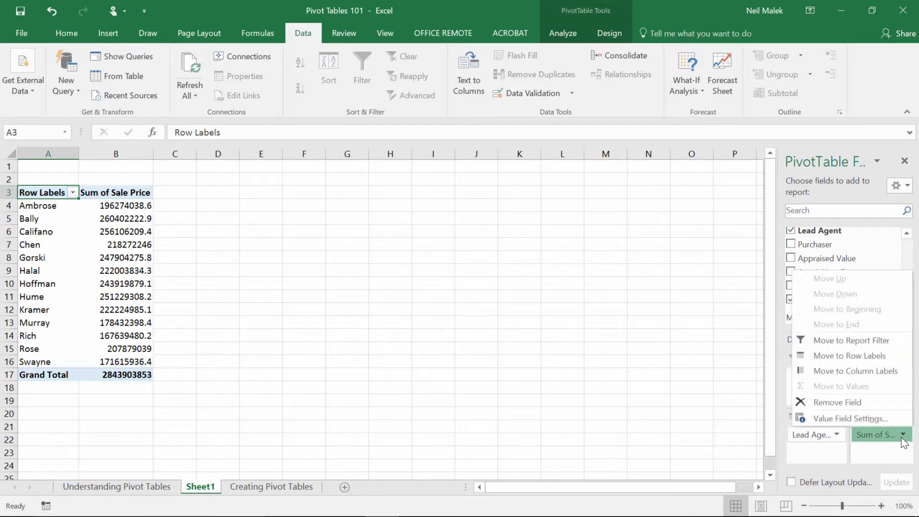
click(878, 420)
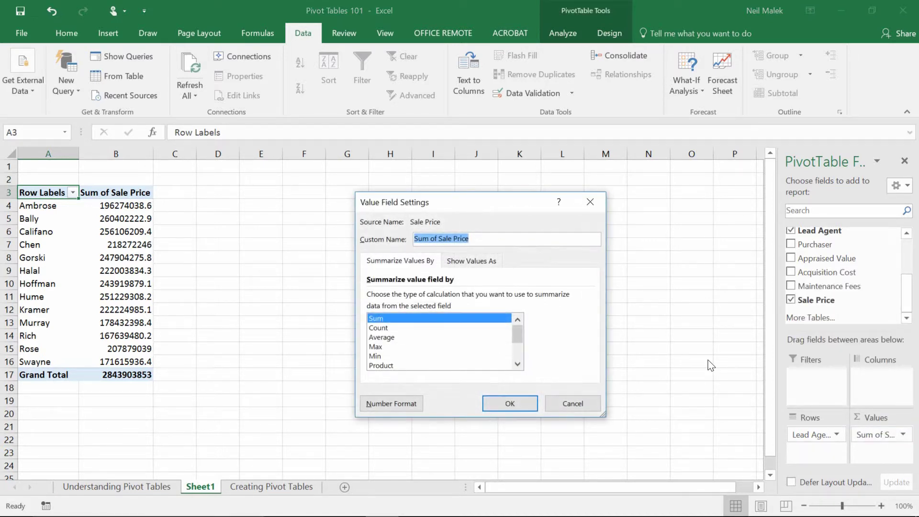
text(Total a)
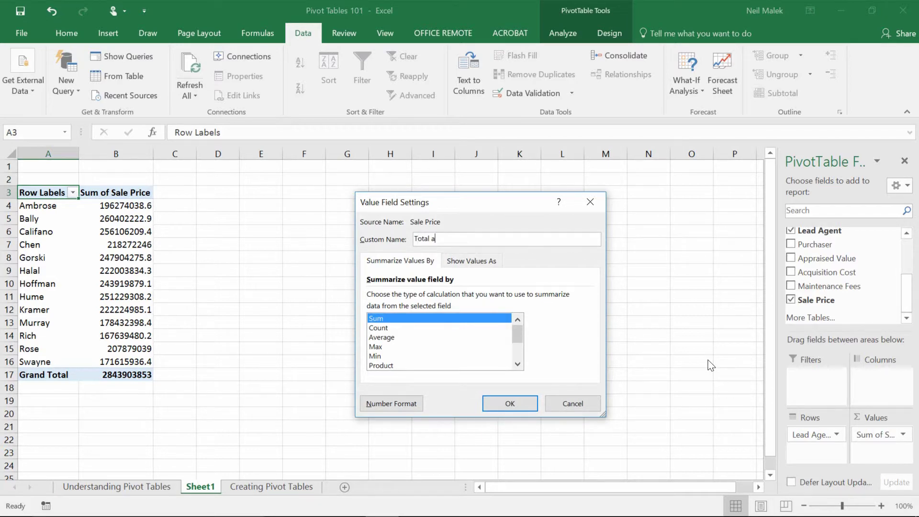
key(BackSpace)
text(Sales)
Step: Apply the Accounting number format to the Total Sales field and accept the field settings
click(391, 404)
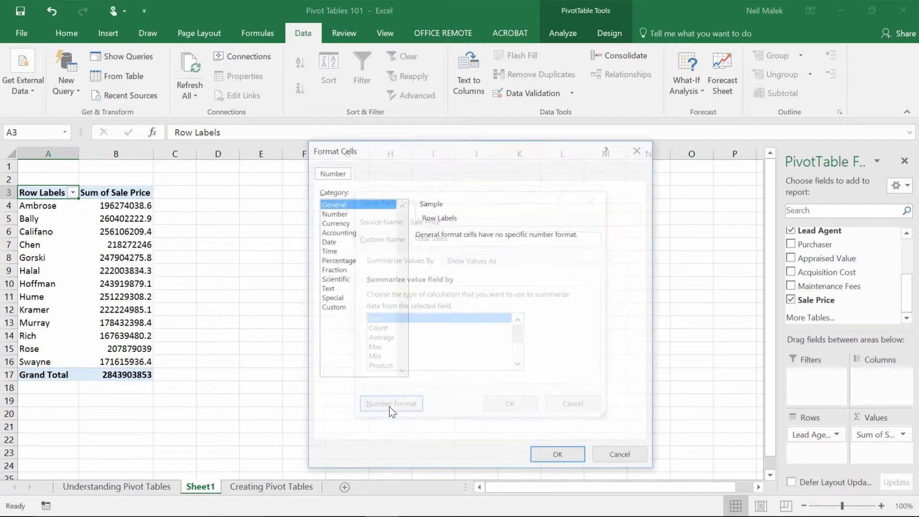
click(355, 232)
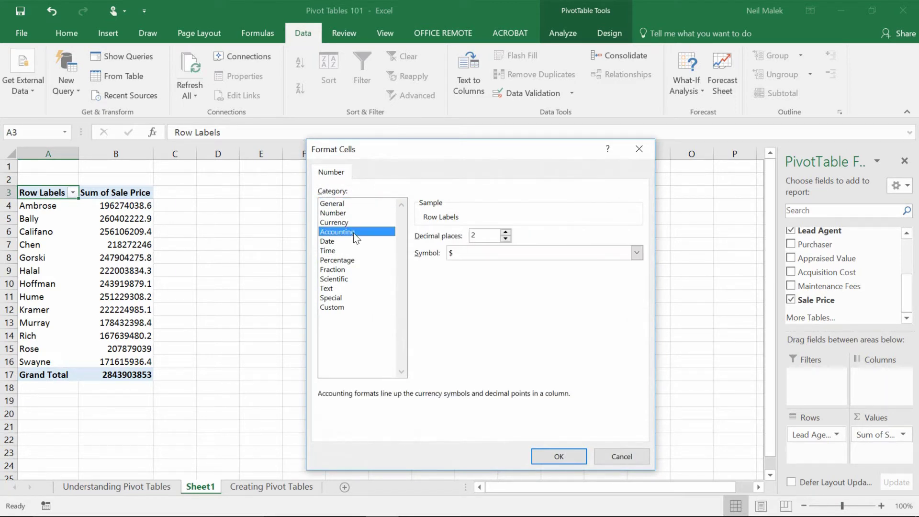
click(558, 455)
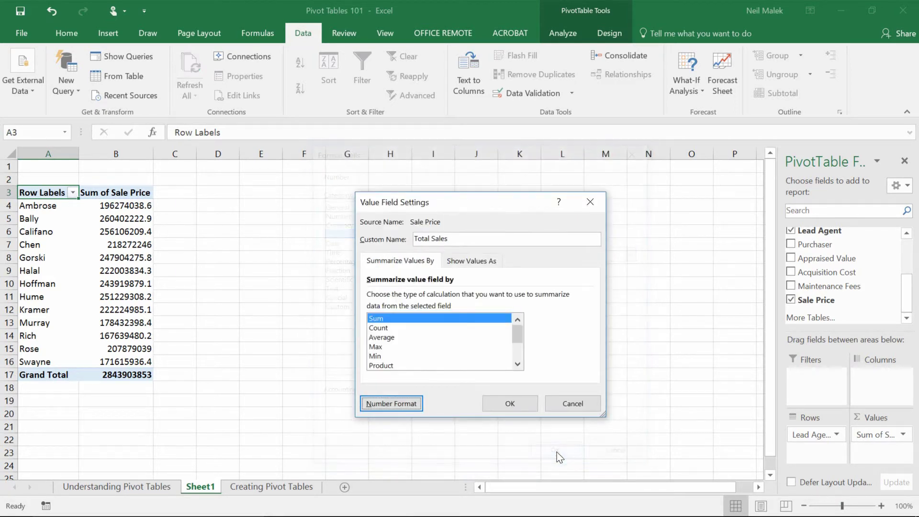
click(506, 401)
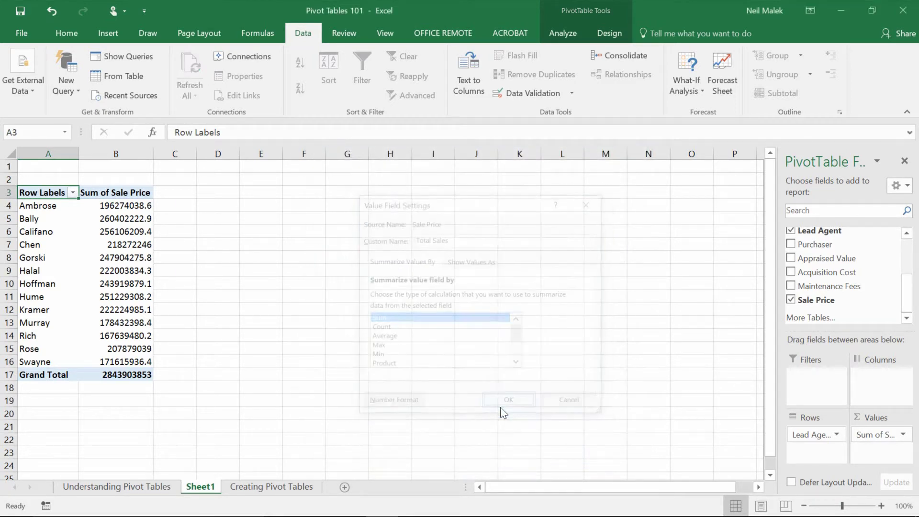
Step: Sort the lead agents by Total Sales from largest to smallest
click(123, 220)
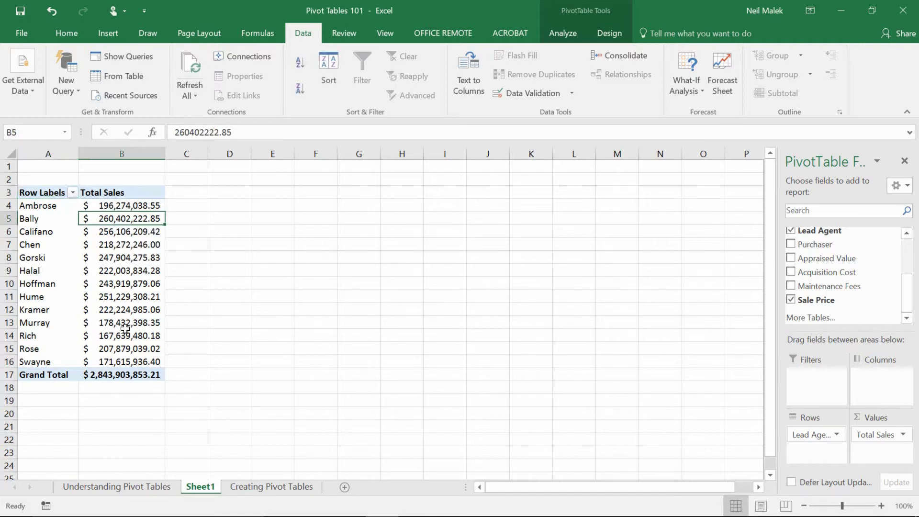
click(297, 94)
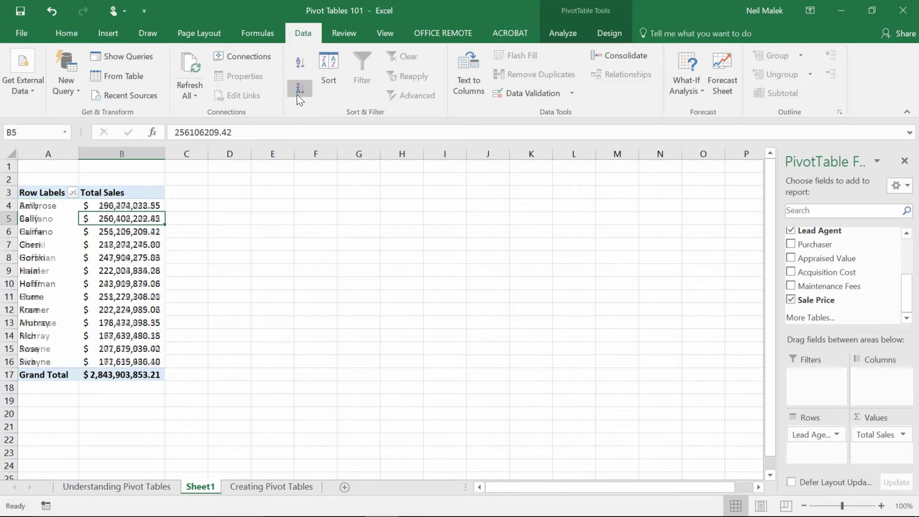
mouse_move(112, 300)
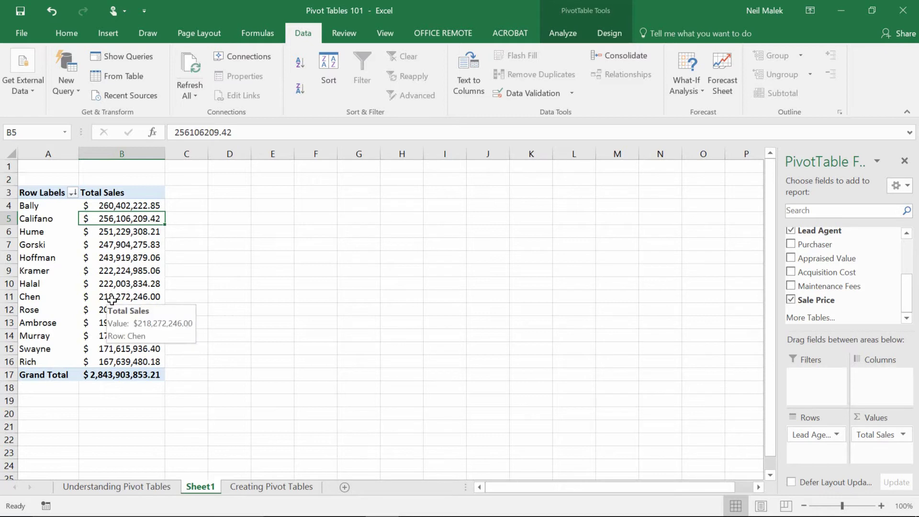